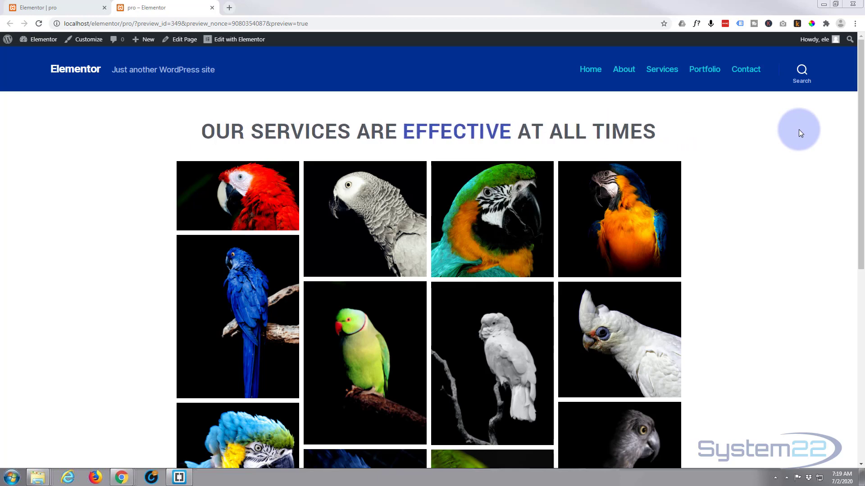
- Delete the old 'Our services are … at all times' animated headline from the page
click(54, 8)
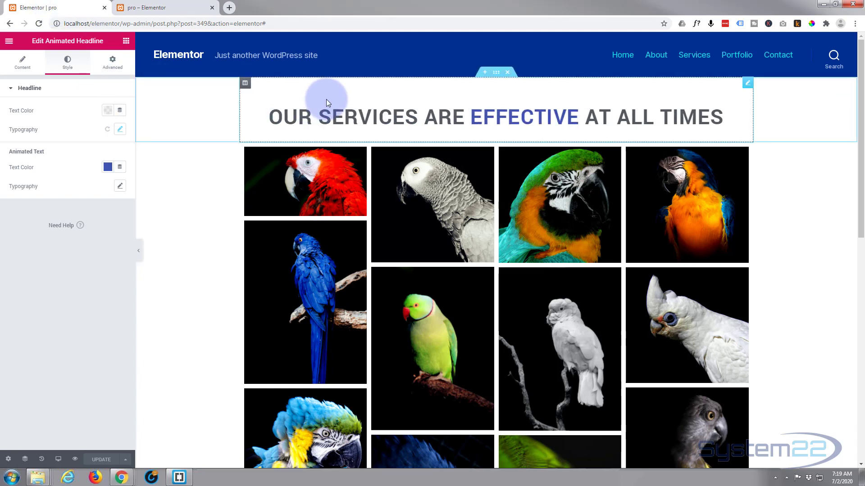
right_click(746, 84)
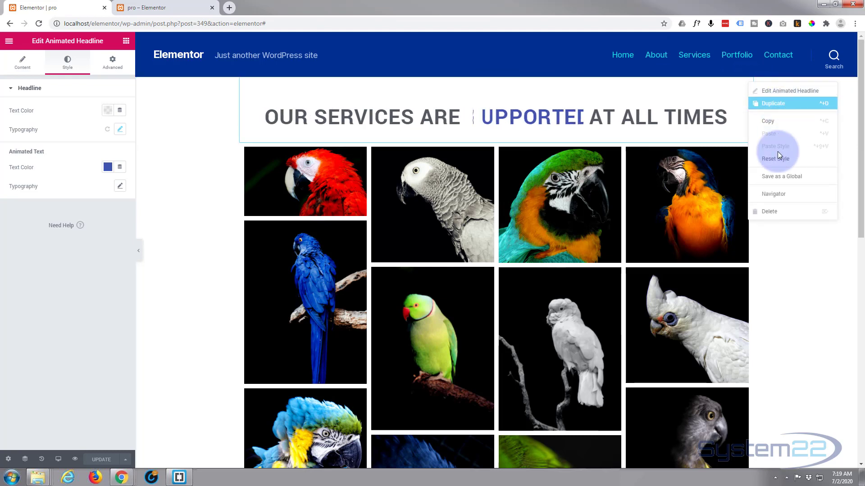
click(780, 216)
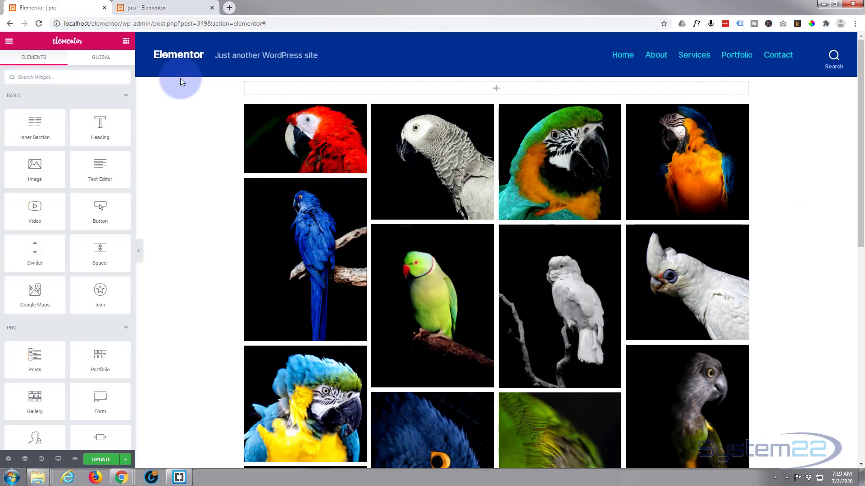
- Drop a new Animated Headline widget above the parrot gallery, reading 'This page is Amazing'
click(58, 72)
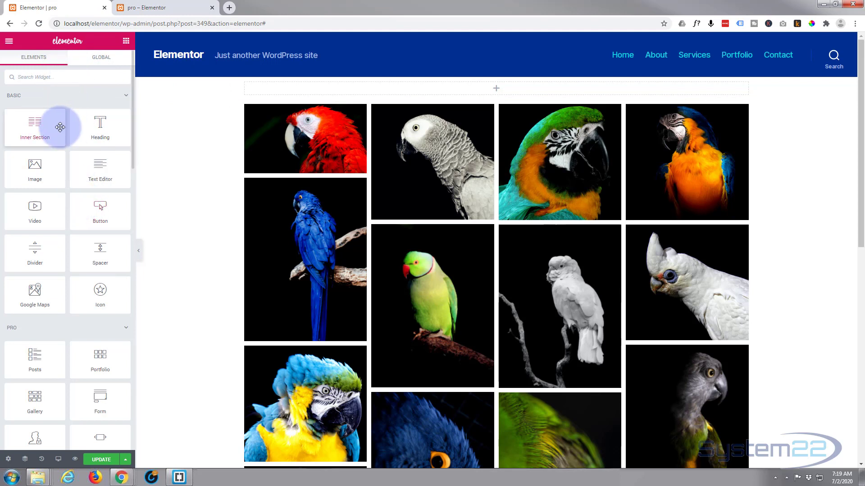
scroll(60, 126, down, 3)
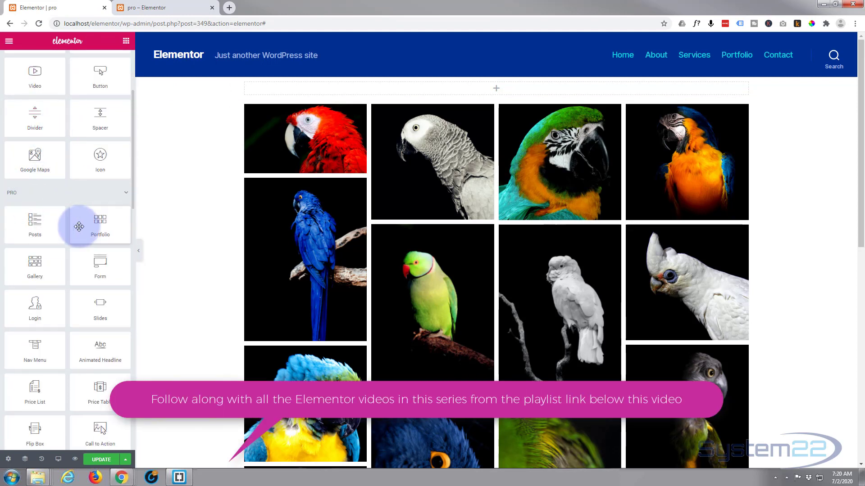
scroll(79, 225, down, 1)
scroll(79, 225, down, 1)
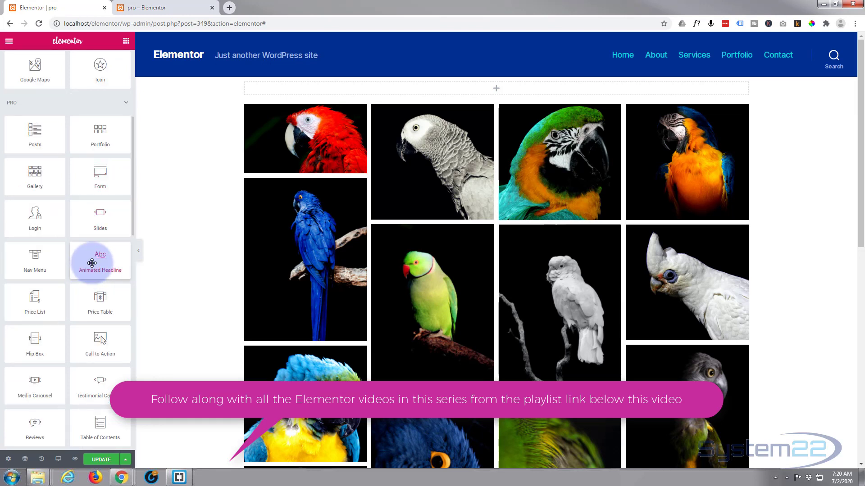
drag(92, 267, 470, 90)
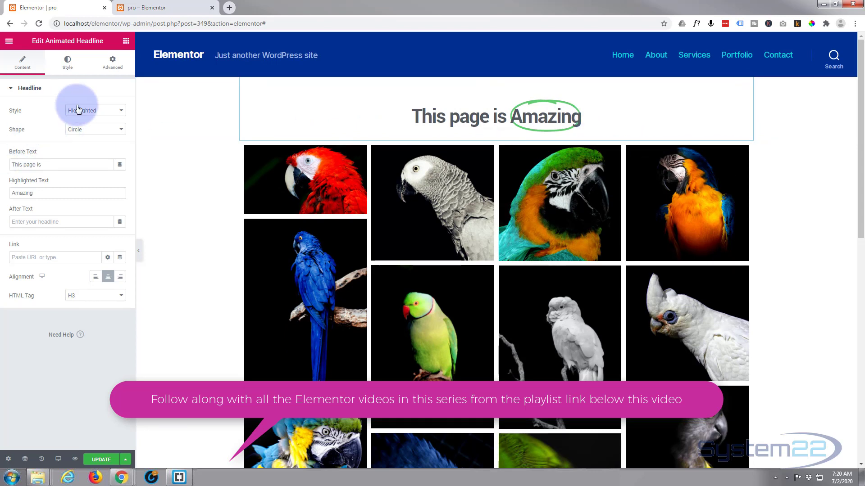
- Preview the Curly, Underline, Double and Double Underline highlight shapes on Amazing
click(121, 131)
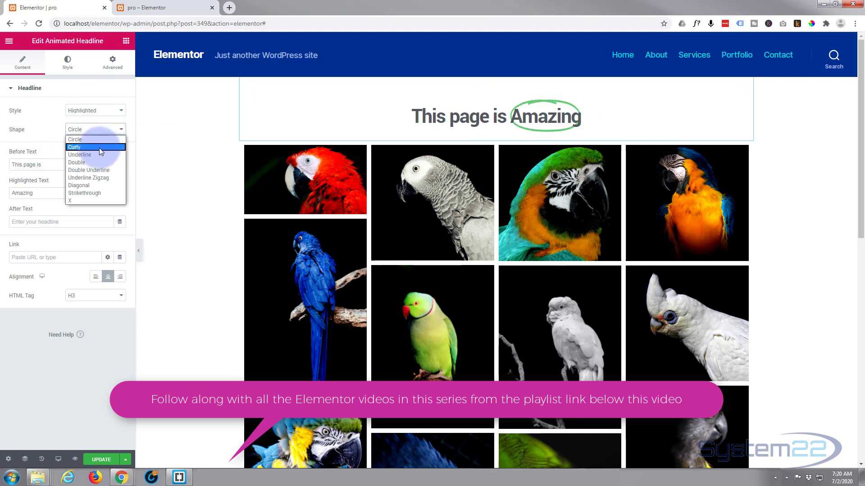
click(101, 149)
click(121, 132)
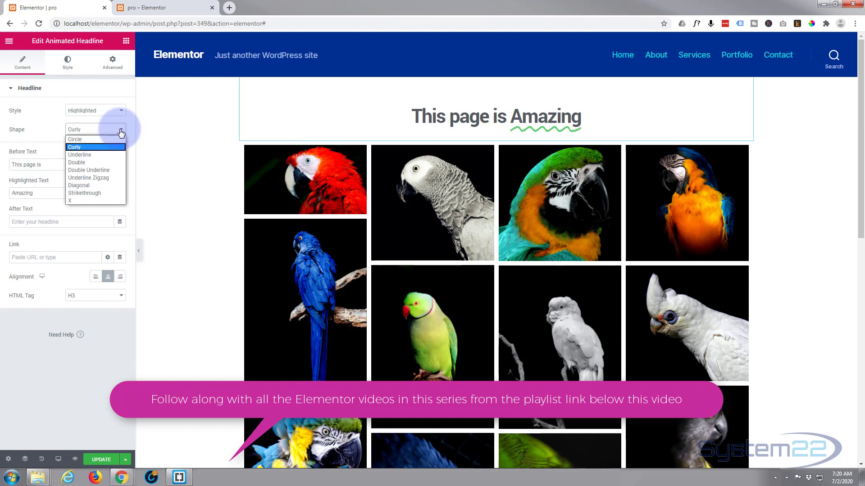
click(109, 156)
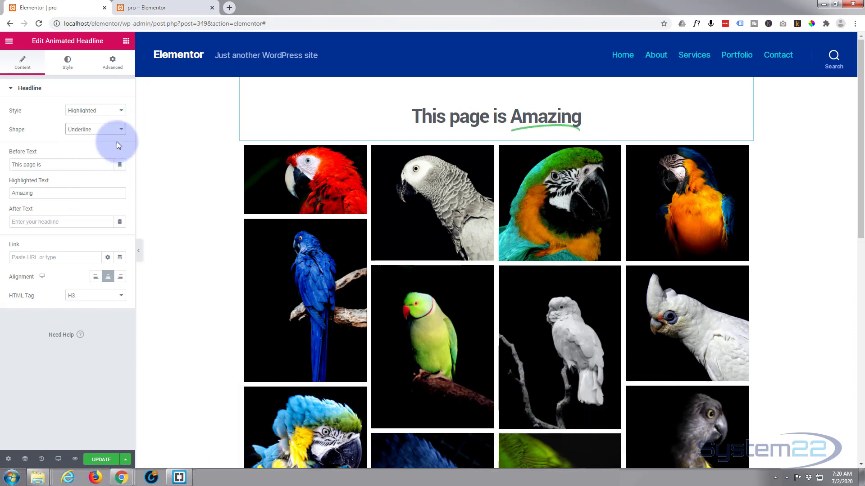
click(119, 130)
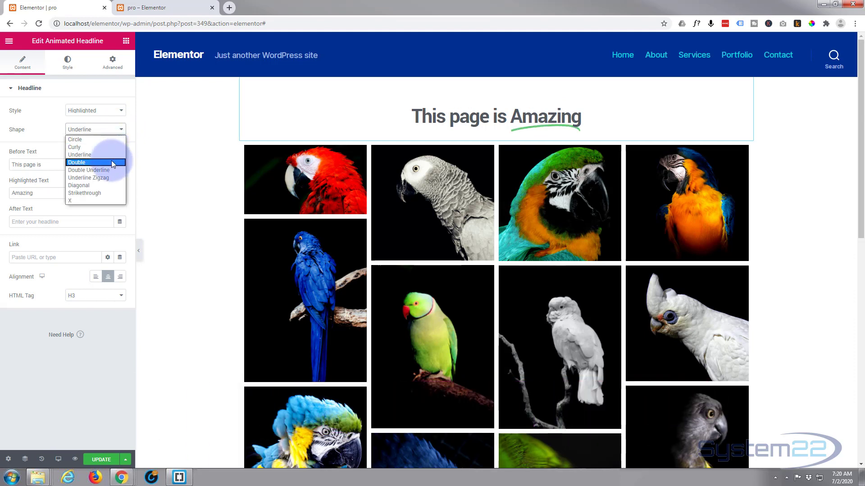
click(111, 162)
click(120, 130)
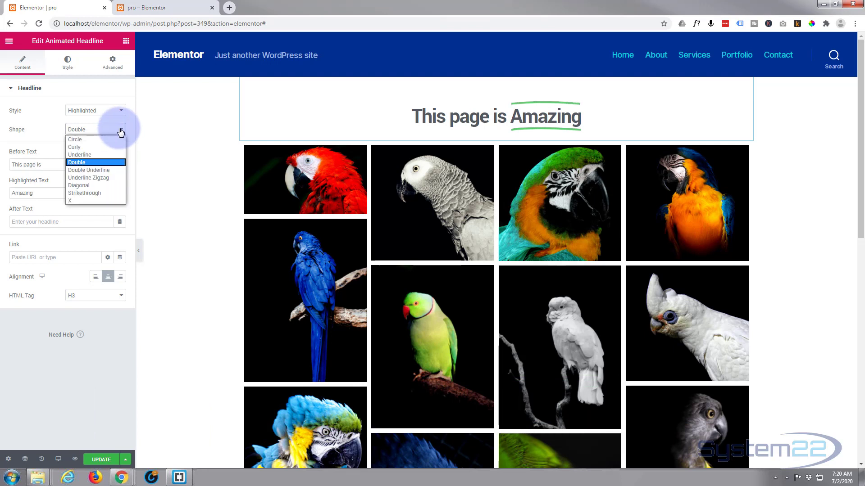
click(104, 170)
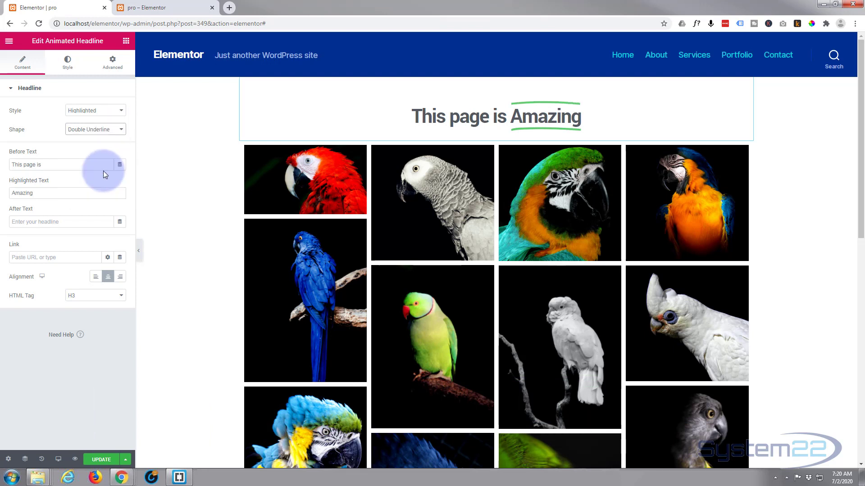
- Try Underline Zigzag, Diagonal and Strikethrough, then settle on the X shape
click(119, 130)
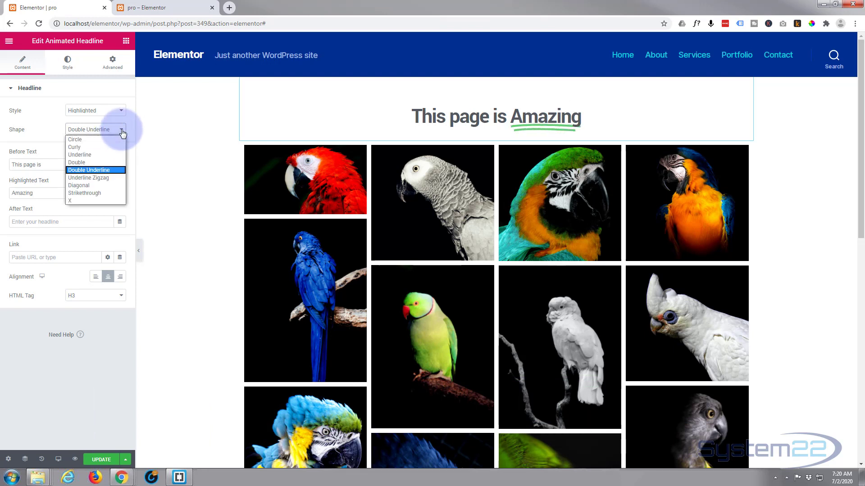
click(107, 179)
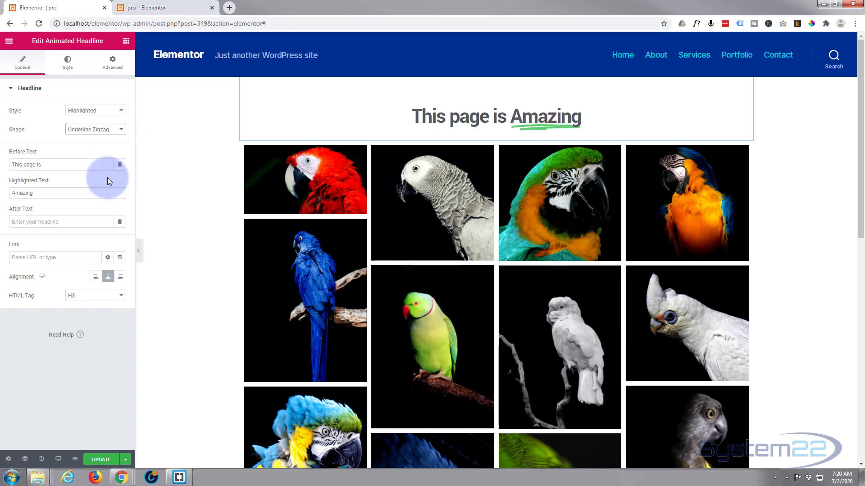
click(116, 129)
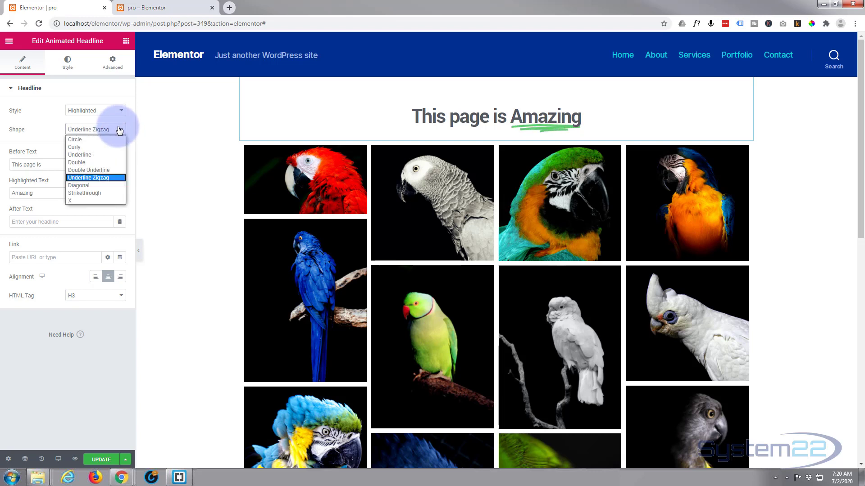
click(98, 185)
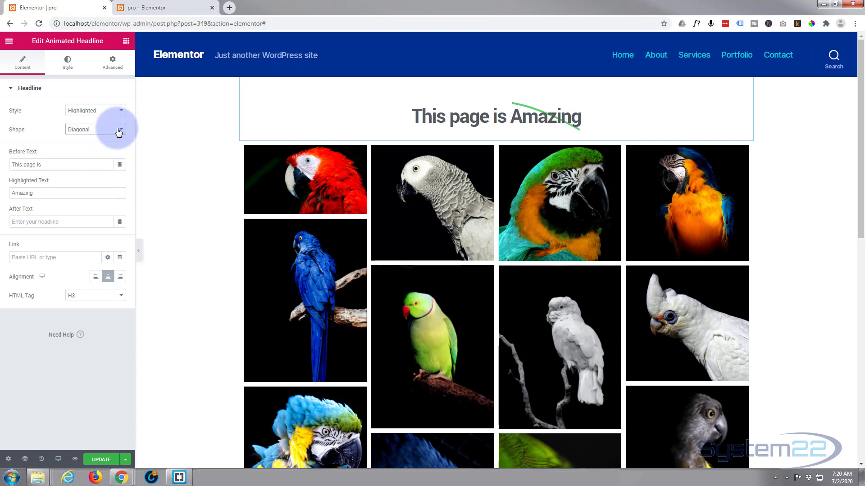
click(120, 130)
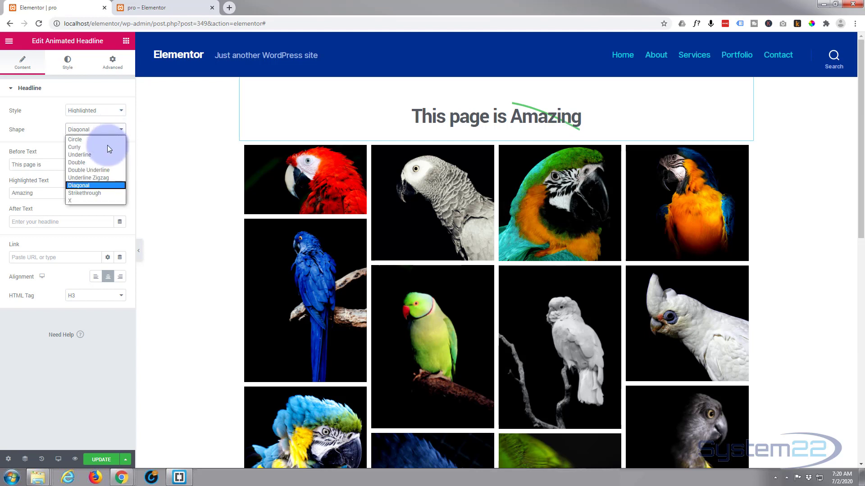
click(95, 191)
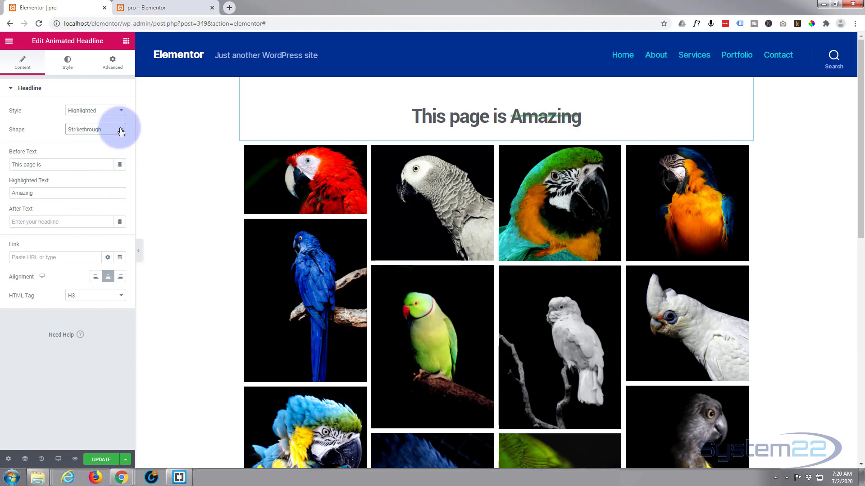
click(121, 131)
click(92, 200)
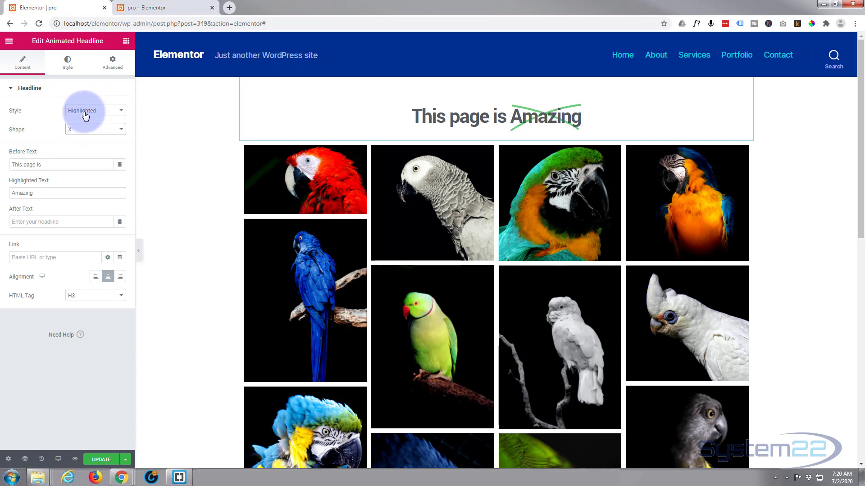
- Set the X shape colour to red #FF0101 in the Style settings
click(68, 67)
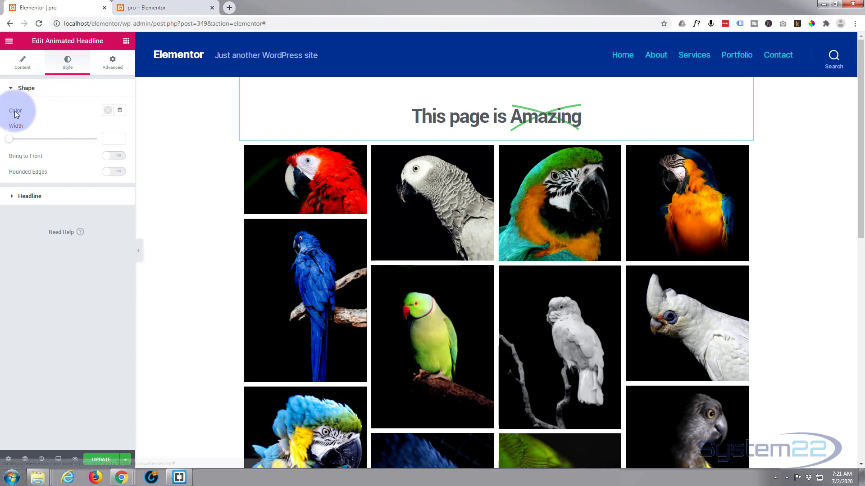
click(68, 66)
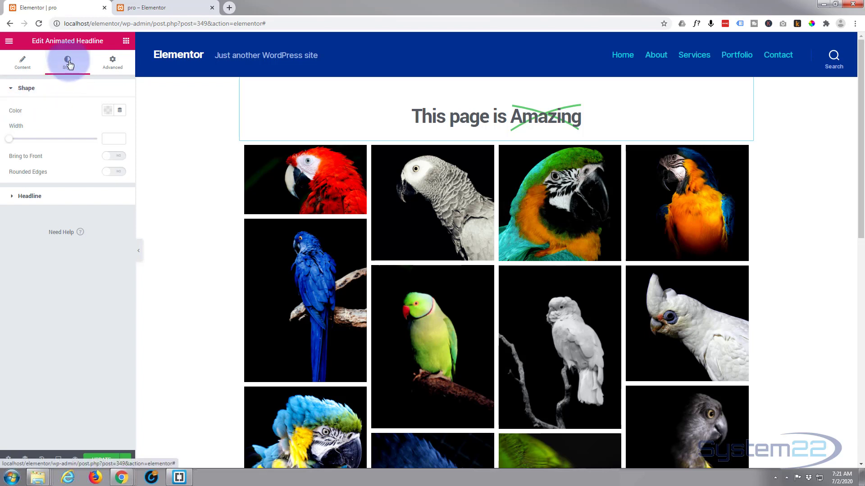
click(108, 111)
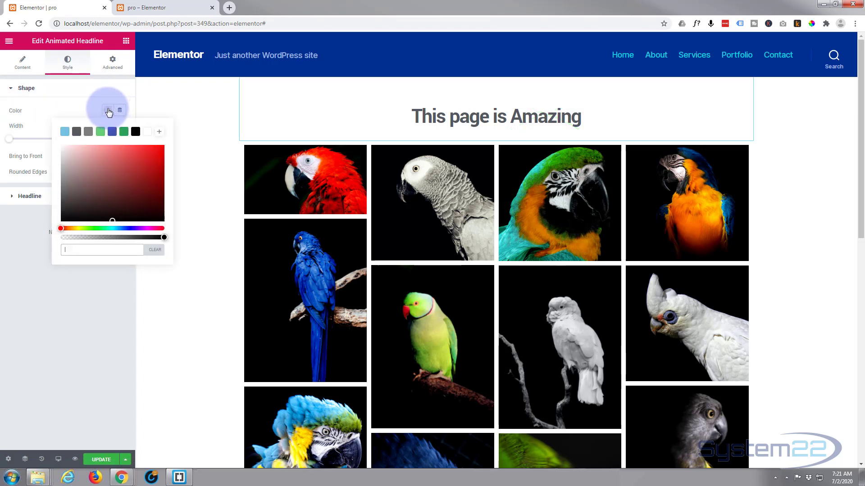
click(67, 246)
click(159, 161)
click(161, 153)
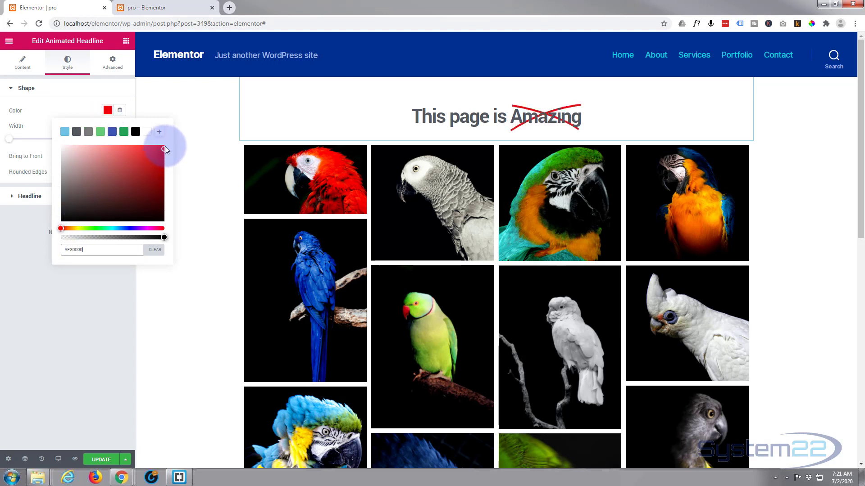
click(93, 110)
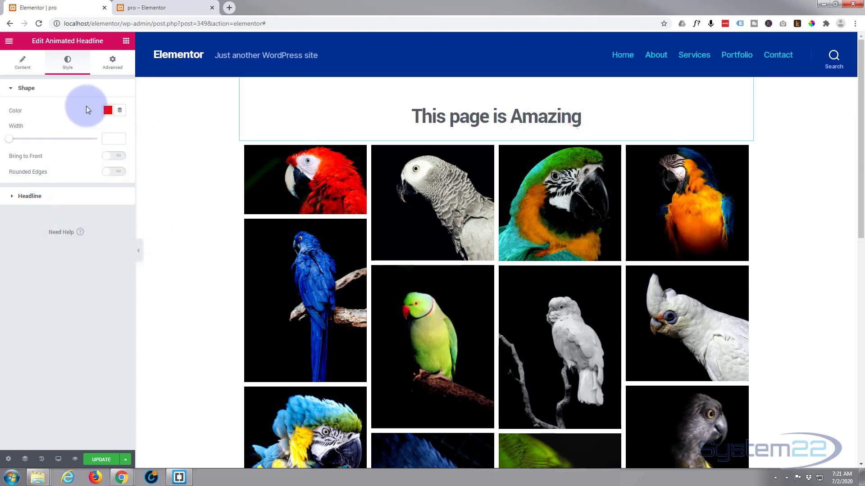
click(18, 63)
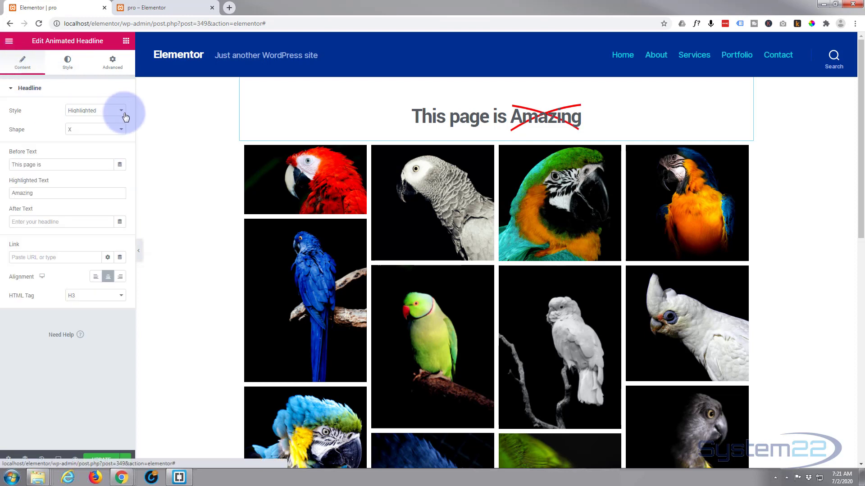
- Switch the headline style from Highlighted to Rotating, cycling Better, Bigger and Faster
click(122, 112)
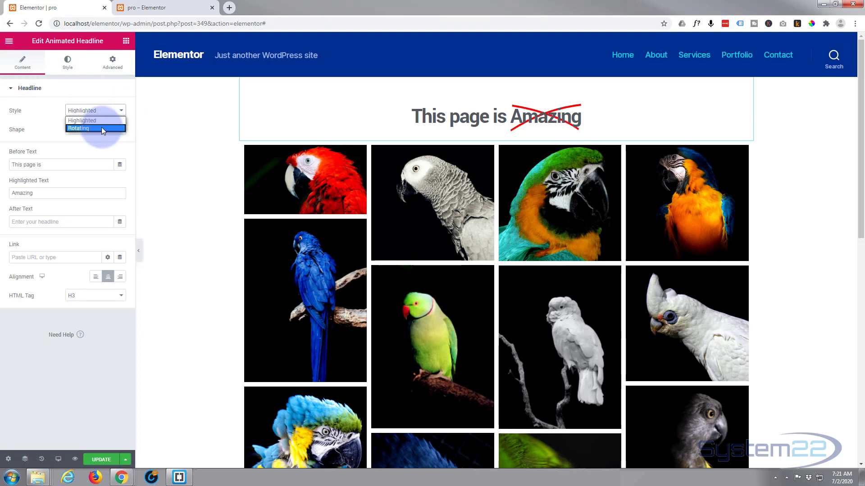
click(102, 128)
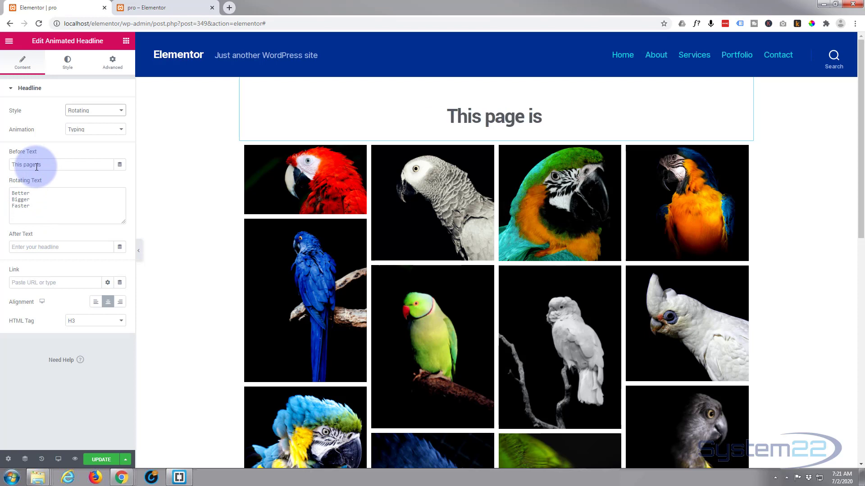
- Enter 'Than the rest' as the headline's After Text
click(23, 245)
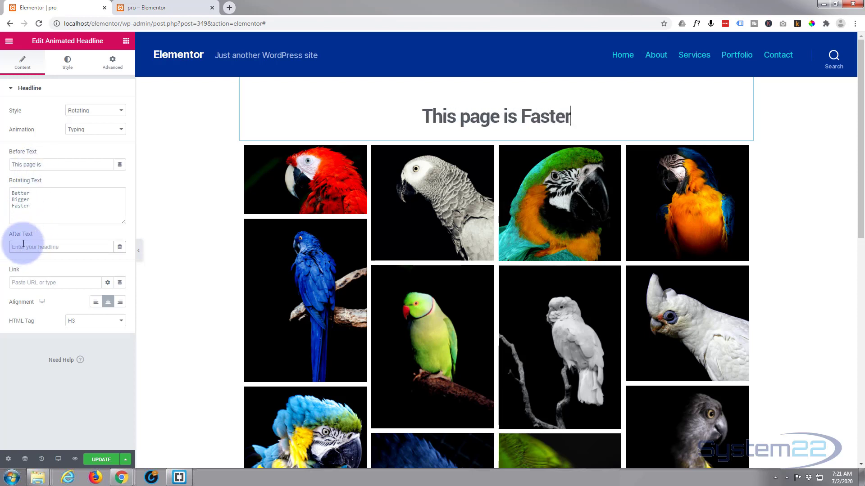
drag(43, 164, 1, 168)
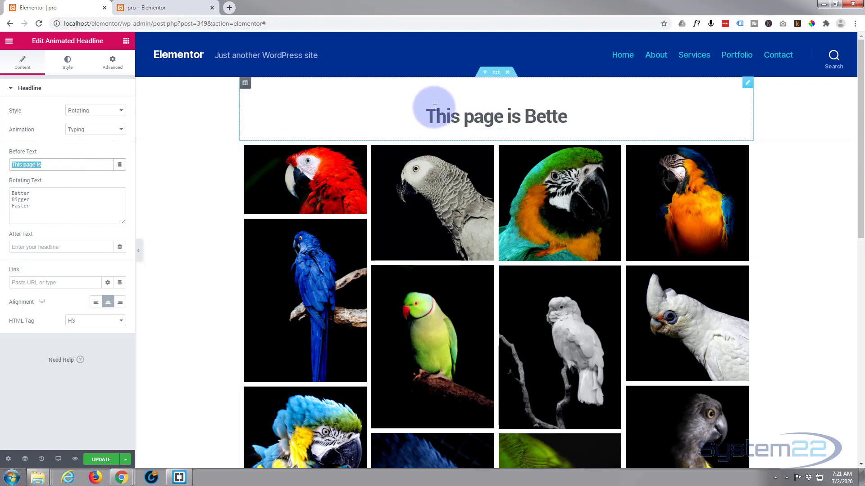
click(20, 247)
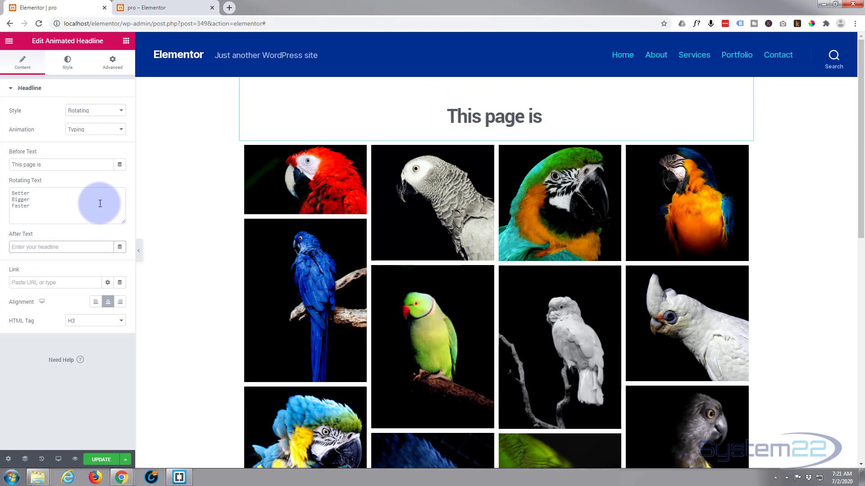
text(Than the rest)
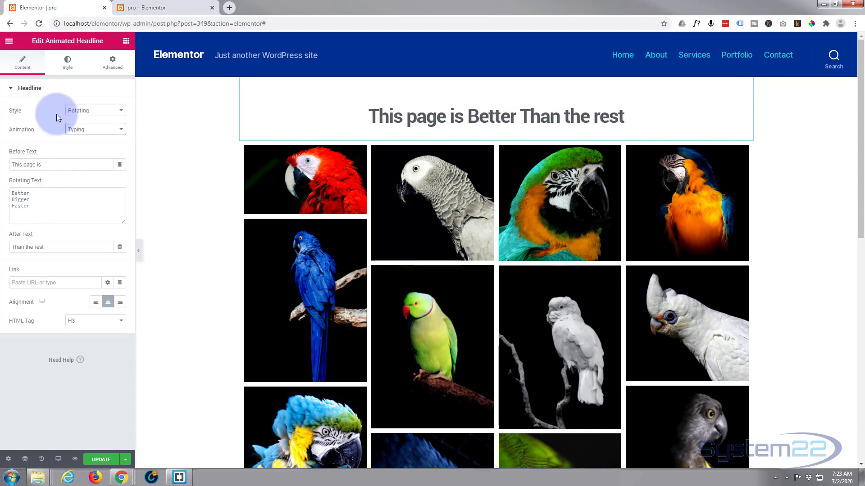
- Change the rotating words' animation from Typing to Blinds
click(103, 131)
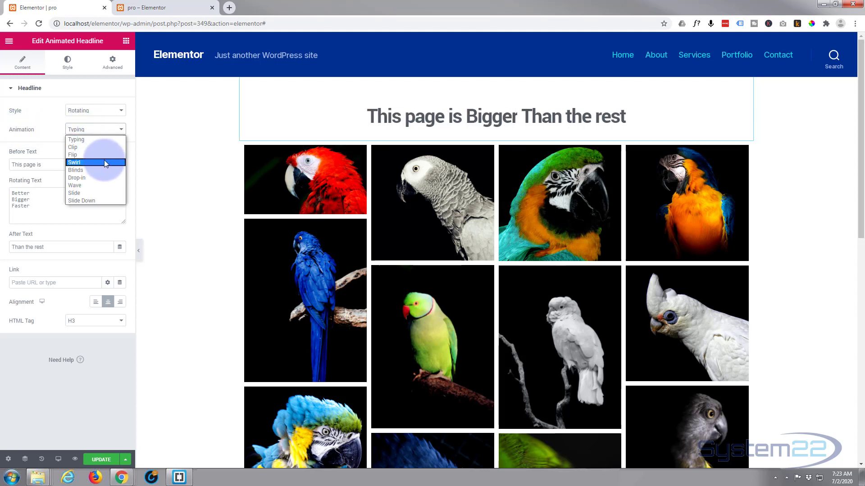
click(96, 170)
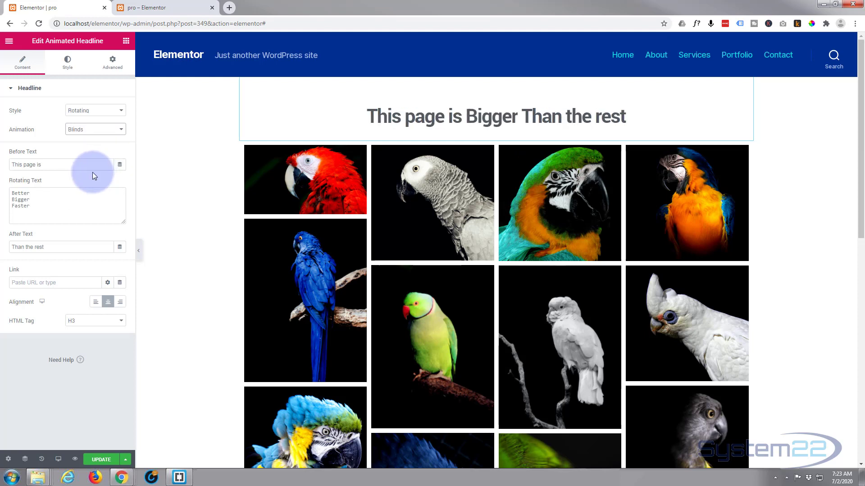
click(108, 130)
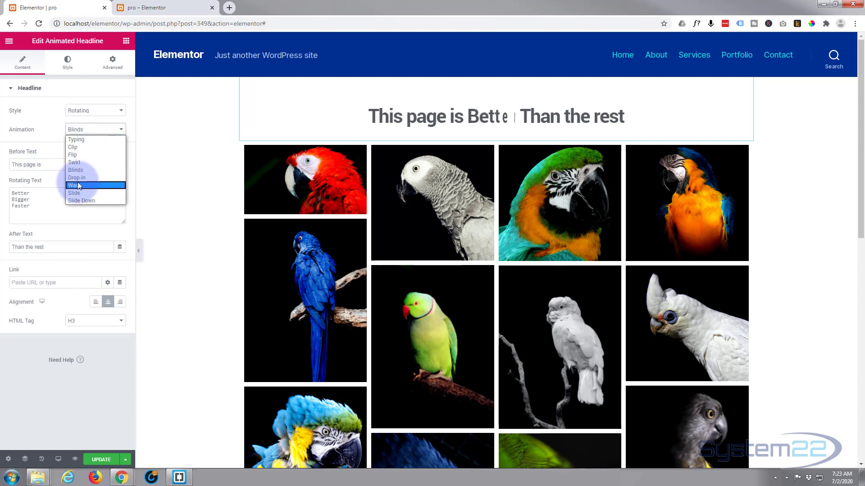
click(58, 133)
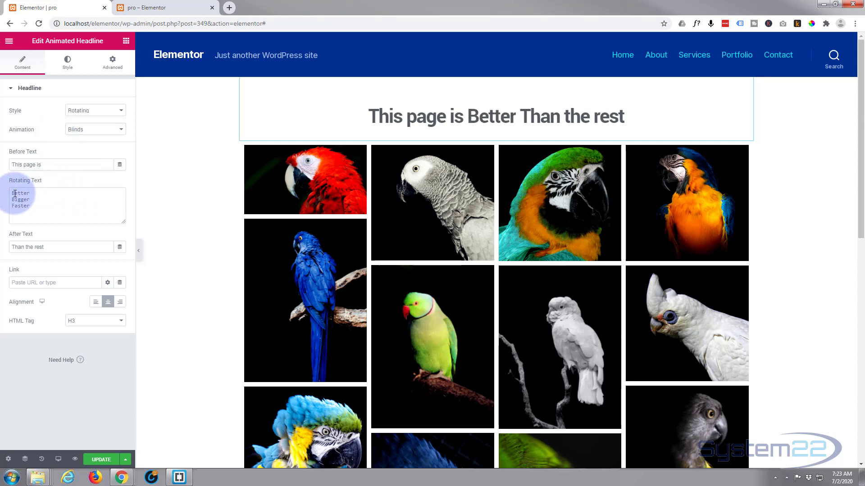
- Delete 'Than' from the After Text and add 'than' after Better
double_click(18, 247)
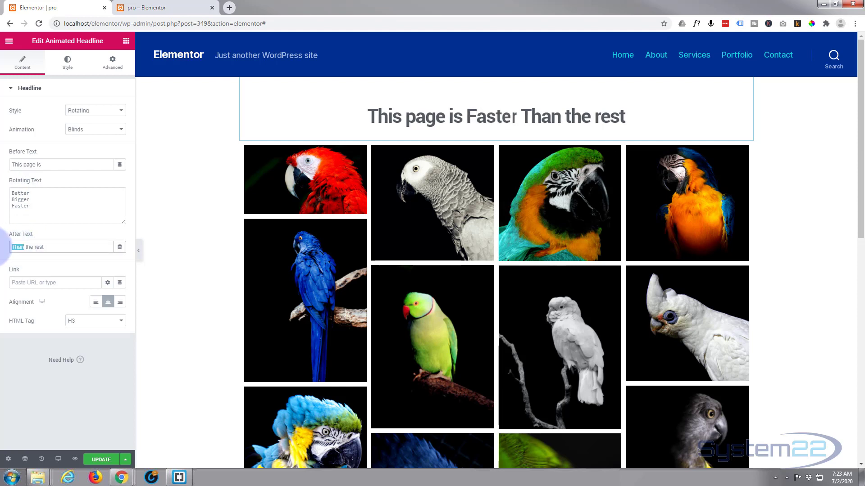
key(BackSpace)
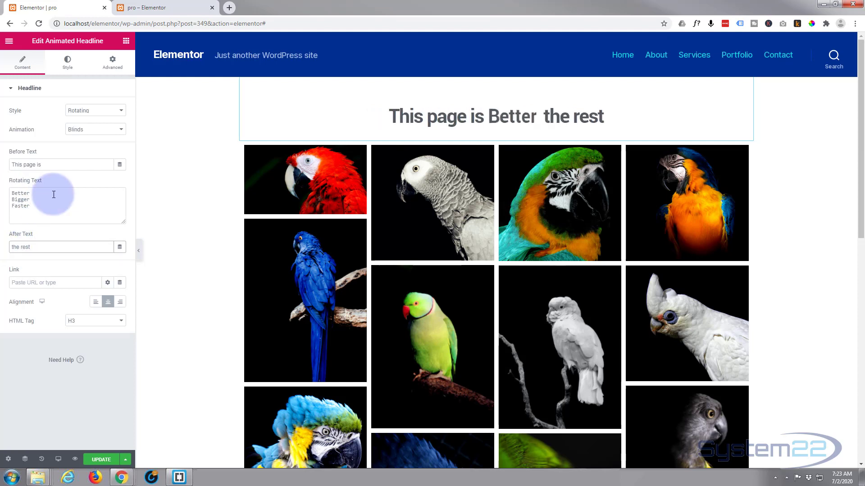
click(47, 193)
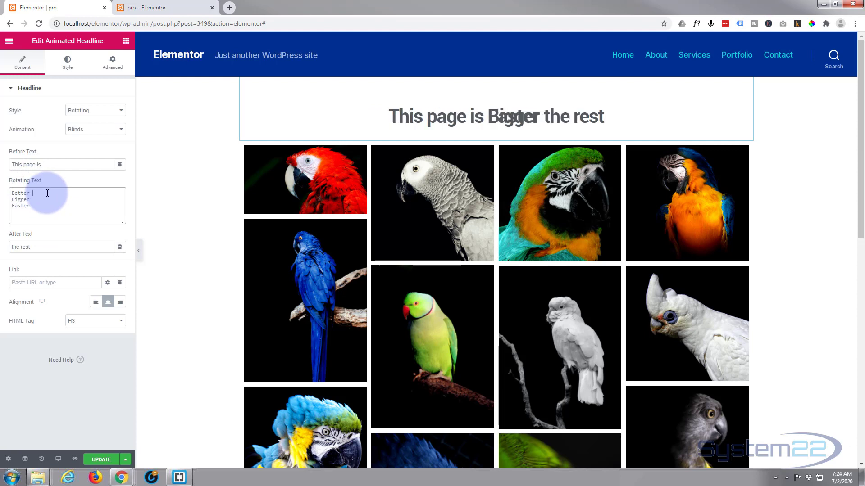
text(tha)
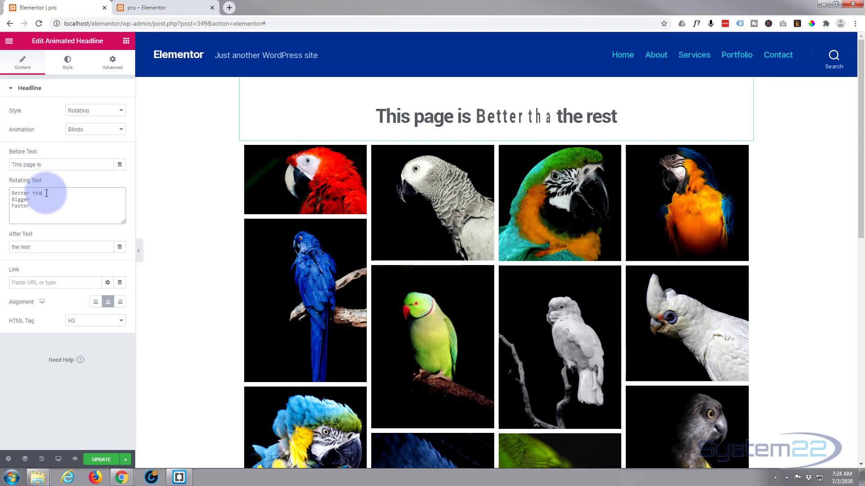
text(n)
- Copy 'than' after Bigger and Faster, and set the HTML tag to H2
drag(30, 193, 51, 197)
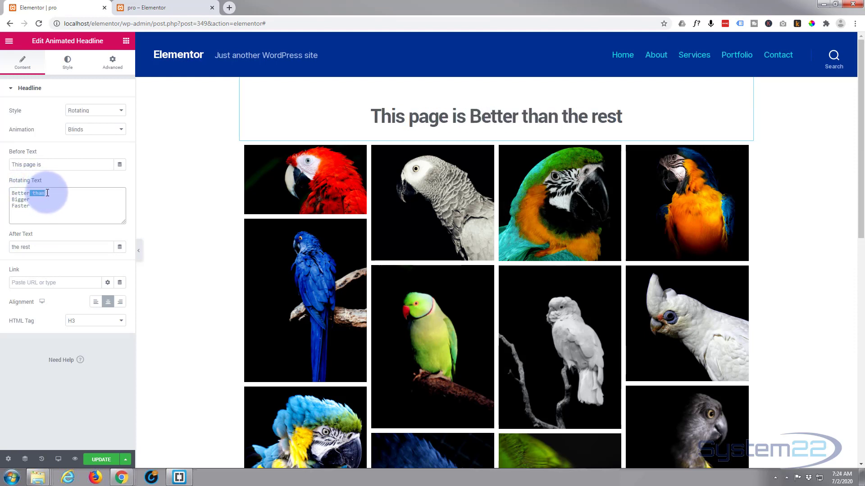
key(ctrl+c)
click(31, 200)
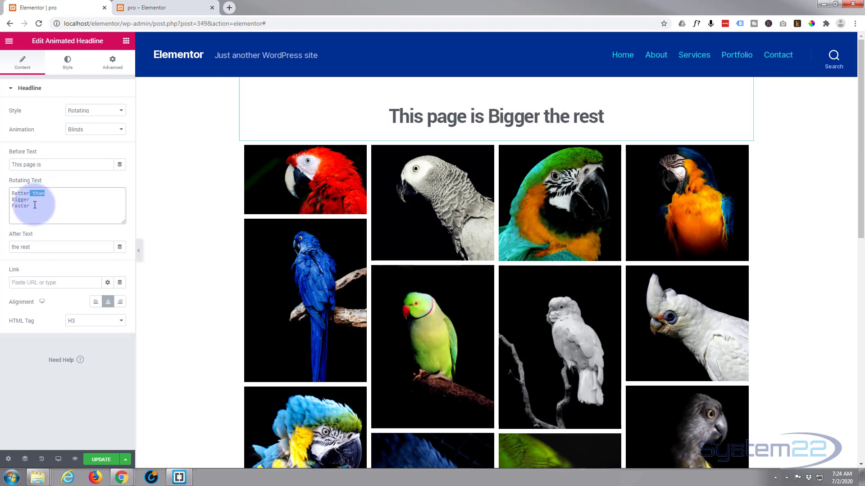
key(ctrl+v)
click(30, 206)
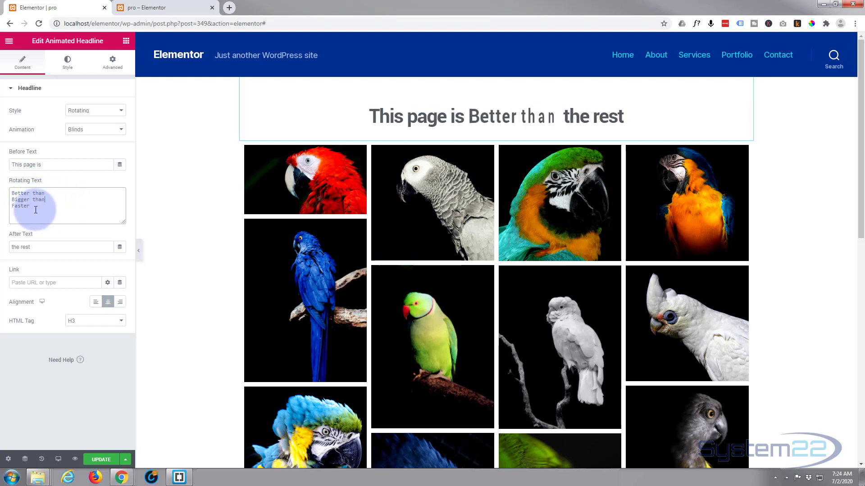
key(ctrl+v)
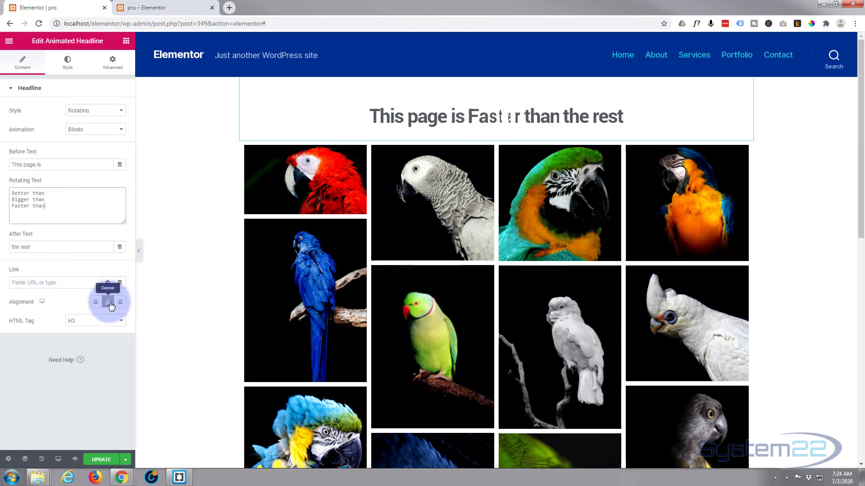
click(89, 324)
click(81, 340)
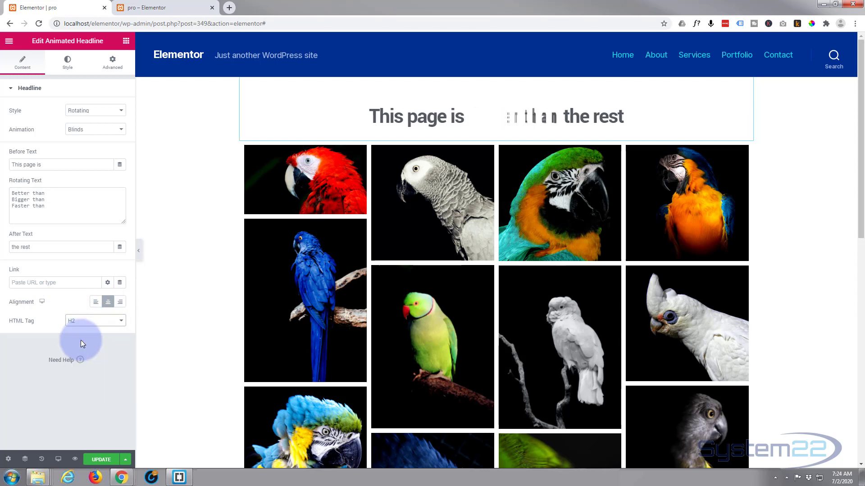
- Enlarge the headline font, make it Uppercase, then trim the size to 66 px
click(70, 61)
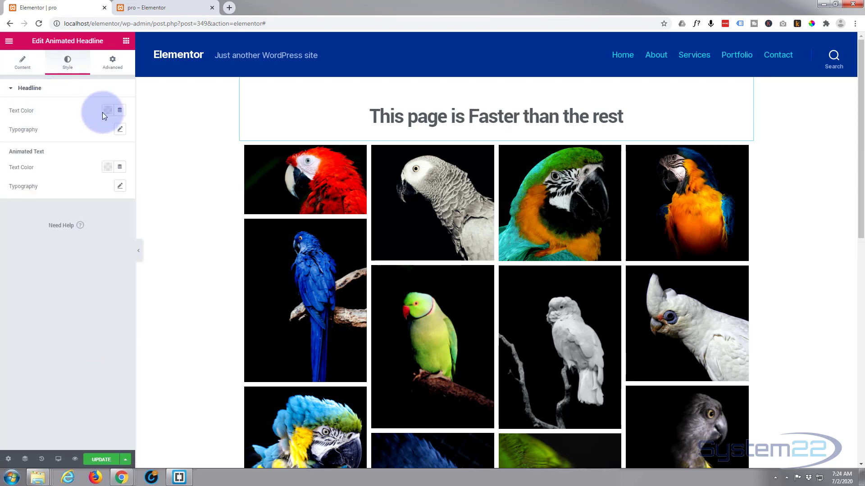
click(120, 130)
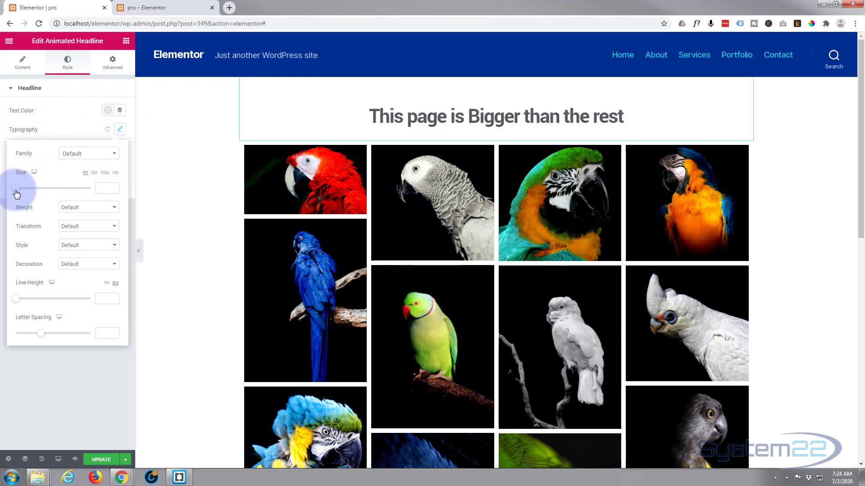
drag(16, 194, 43, 197)
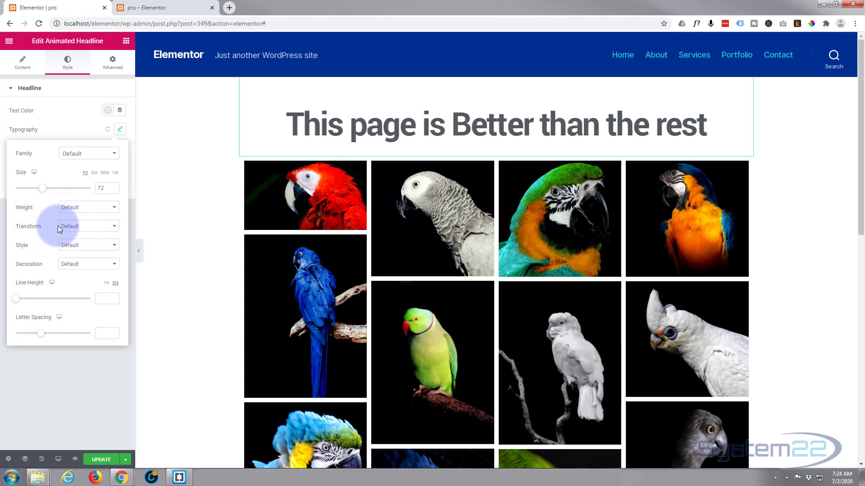
click(101, 228)
click(90, 244)
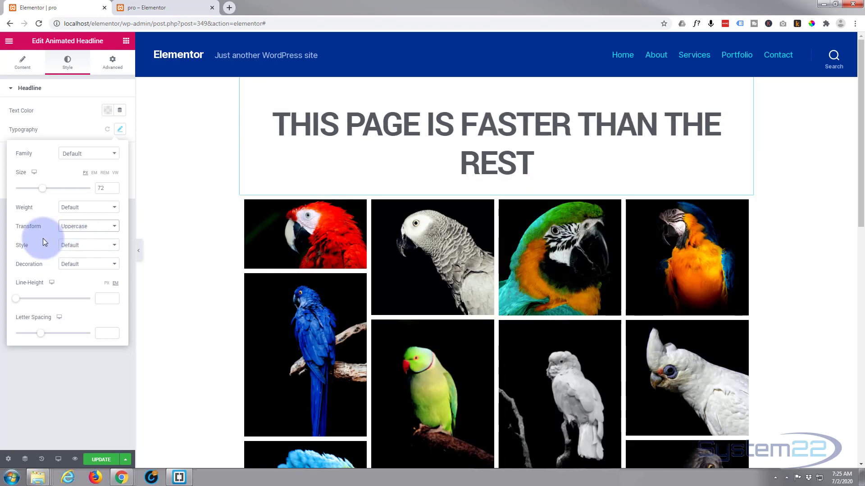
click(94, 245)
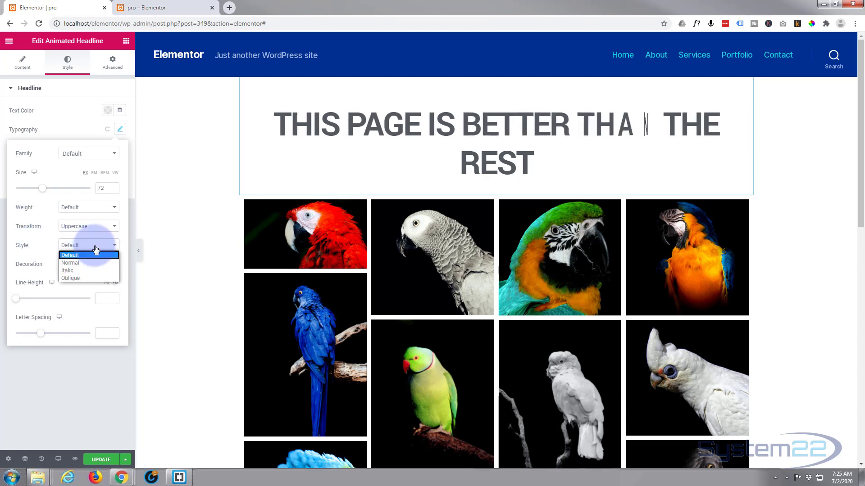
click(50, 242)
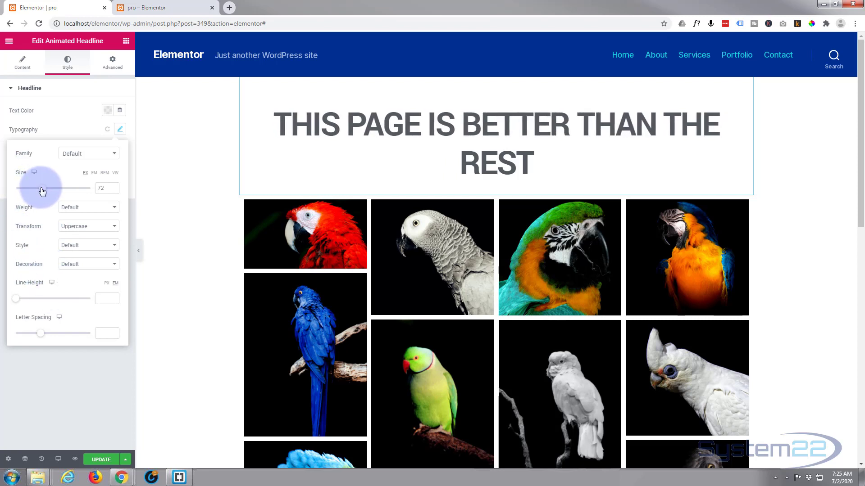
drag(42, 191, 40, 192)
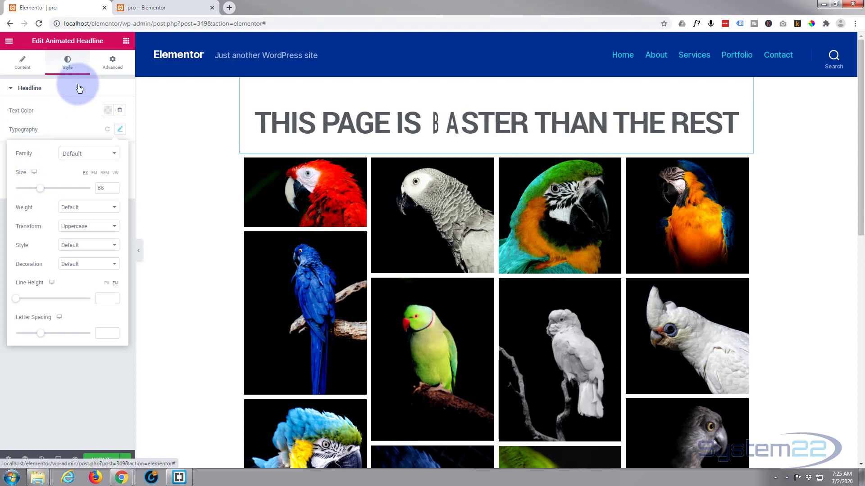
click(71, 129)
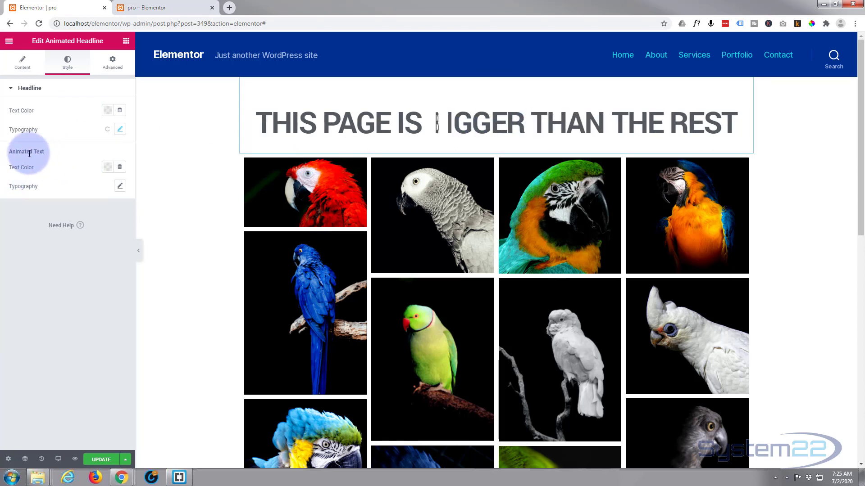
- Colour the rotating words blue #4054B2 and update the page
click(108, 168)
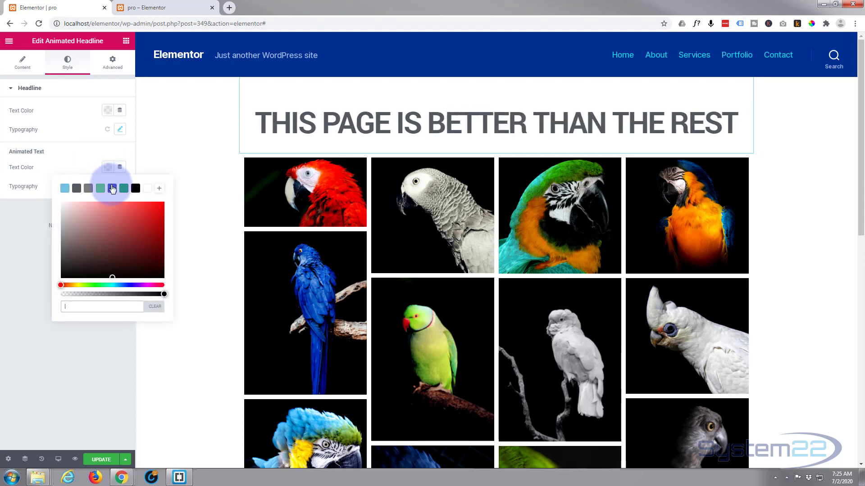
click(112, 188)
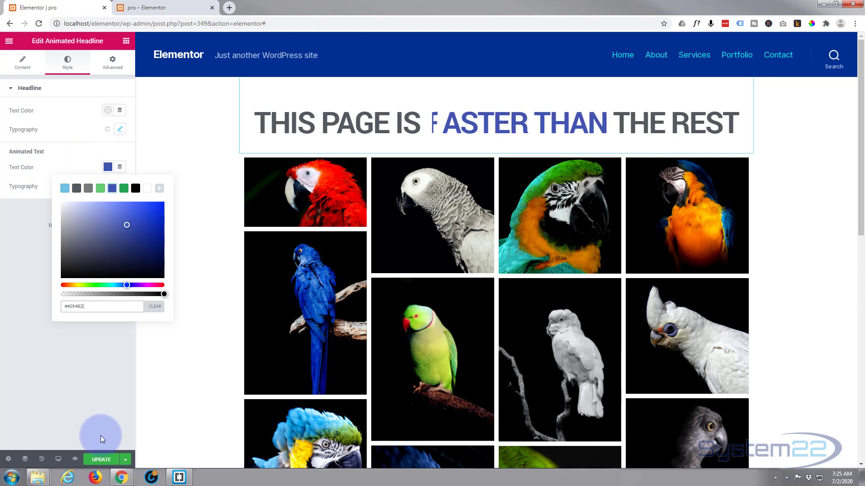
click(100, 459)
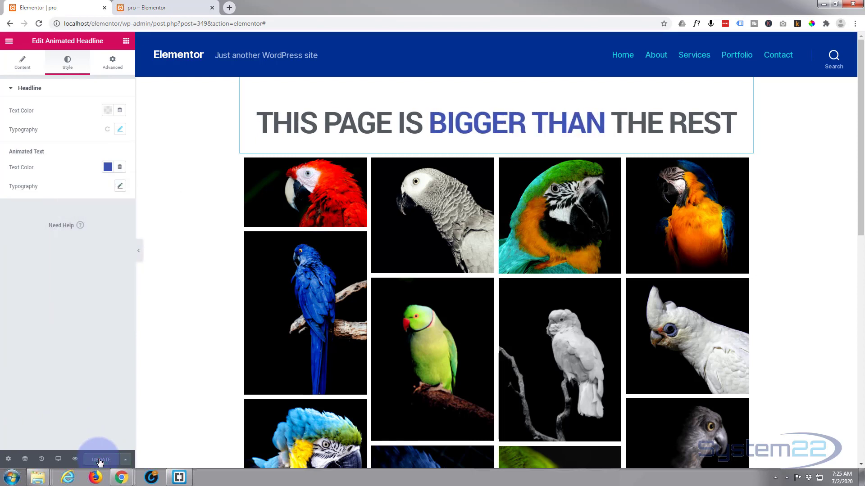
- Preview the page in a new tab to check the uppercase headline with blue rotating words
click(75, 459)
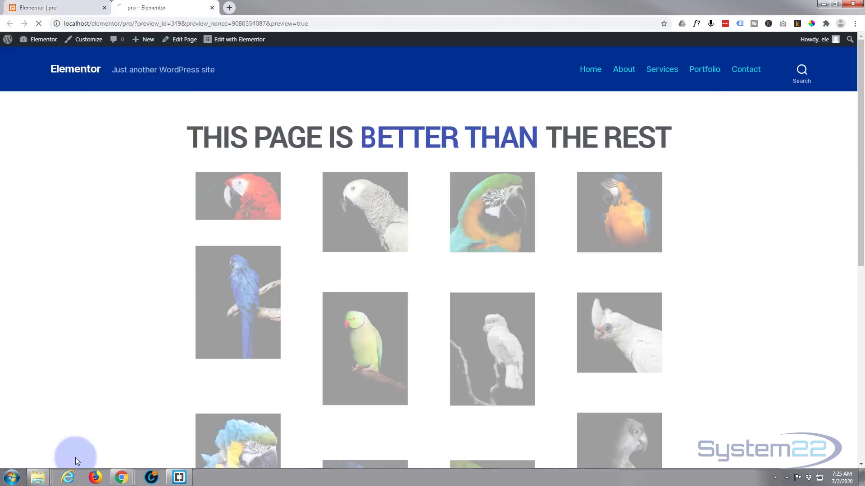